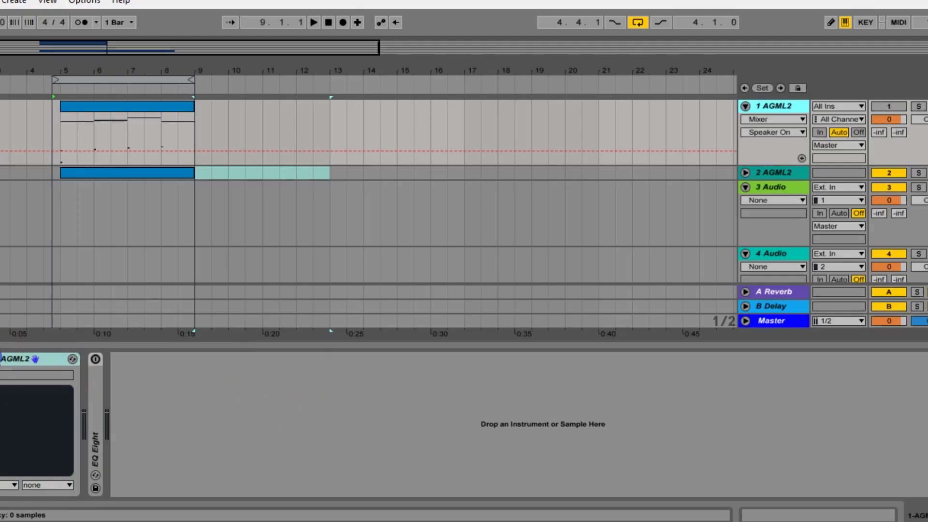
Open track 1's Ample Guitar M II Lite editor with Ctrl+Alt+P.
key("ctrl+alt+p")
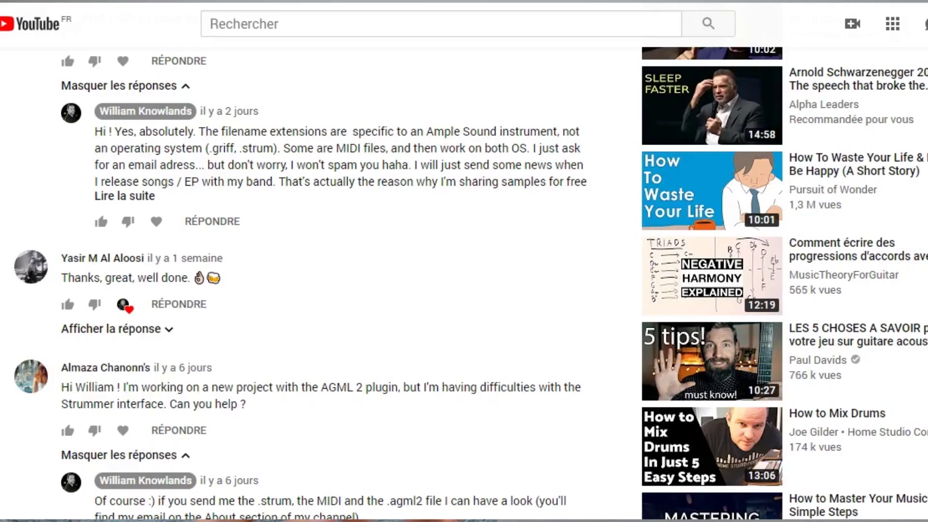
scroll(339, 290, "down", 2)
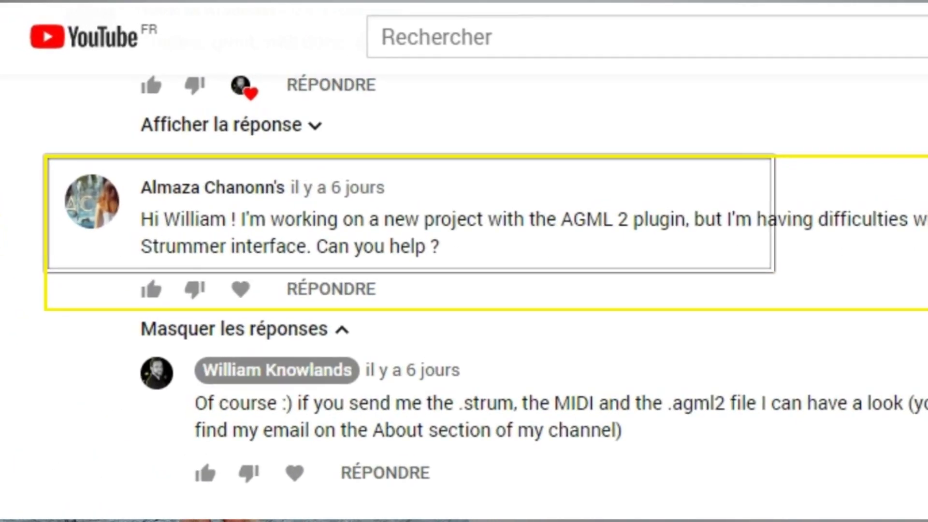
left_click(249, 184)
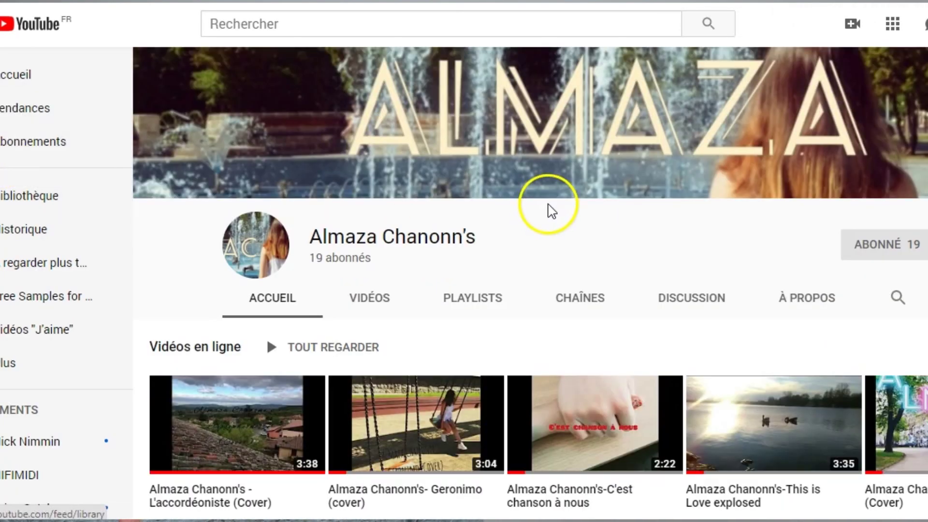
scroll(549, 203, "down", 3)
scroll(548, 205, "up", 5)
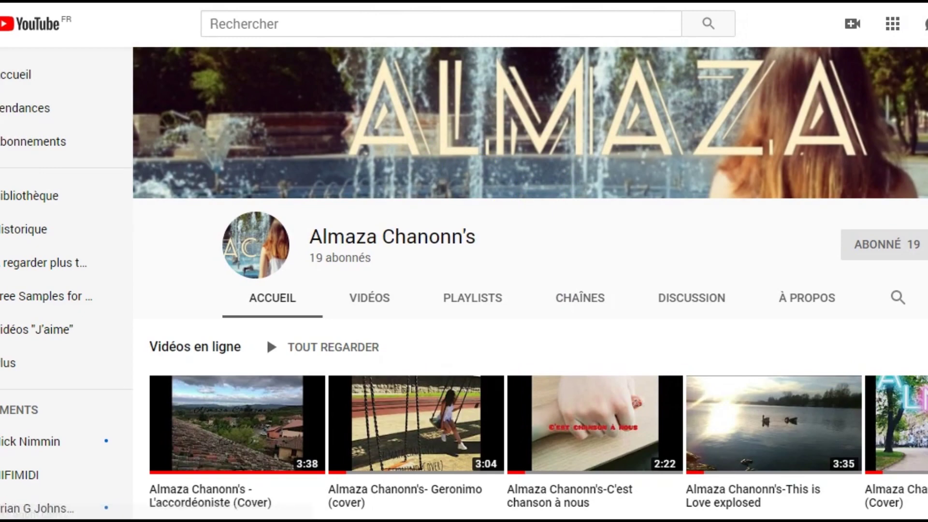
key("alt+Left")
scroll(327, 215, "down", 10)
scroll(319, 283, "down", 10)
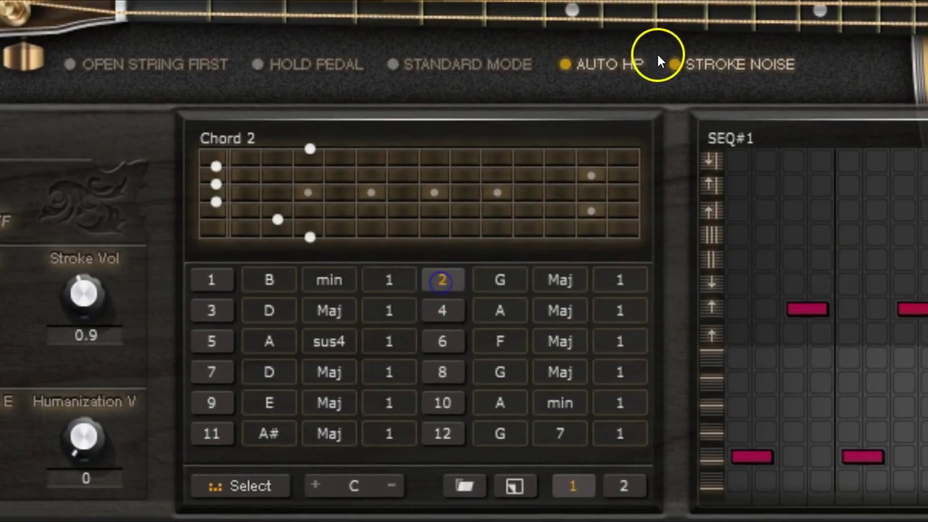
Step the Strummer to Chord 3 (D major), then to Chord 4 (A major).
left_click(201, 318)
left_click(443, 310)
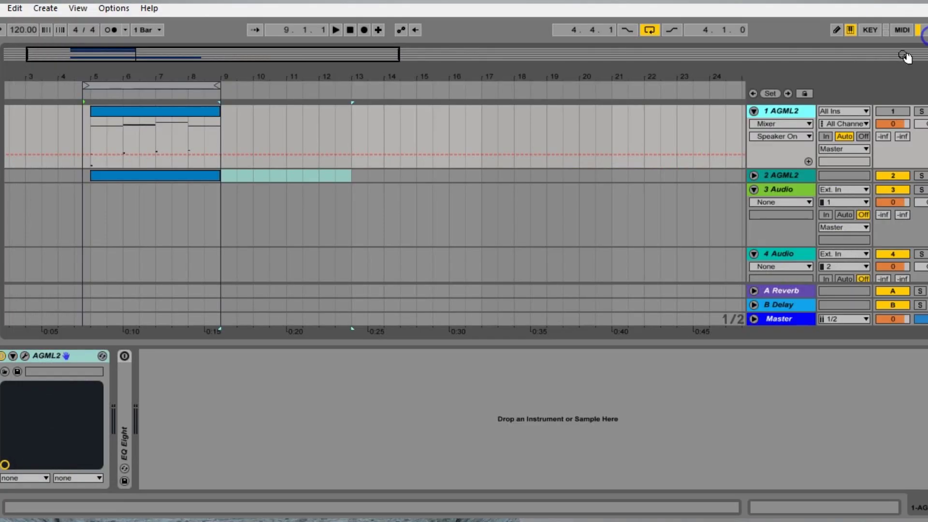
Open the guitar clip and select its C3, C#3, D3 and C3 trigger notes in bars 1–4.
left_click(158, 113)
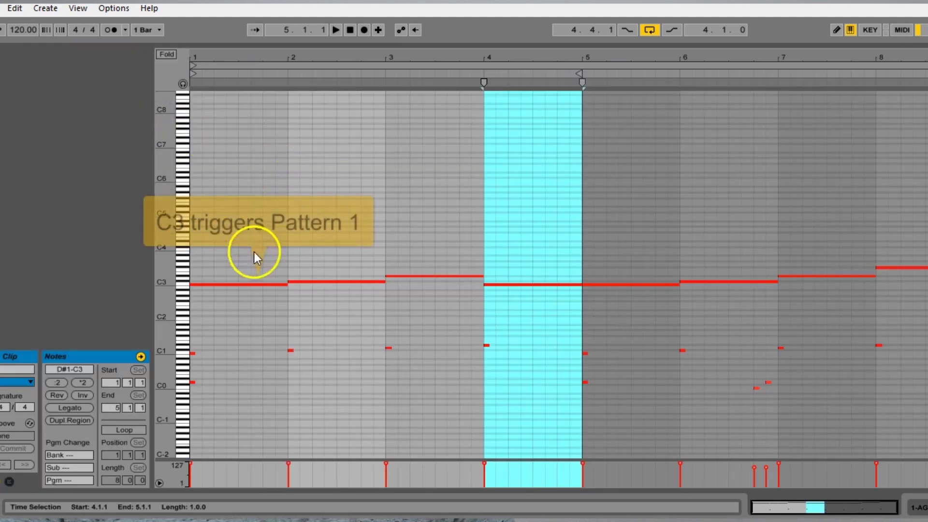
left_click_drag(232, 253, 236, 344)
left_click_drag(248, 56, 244, 59)
left_click_drag(475, 218, 498, 324)
left_click_drag(680, 195, 712, 292)
left_click_drag(890, 219, 888, 320)
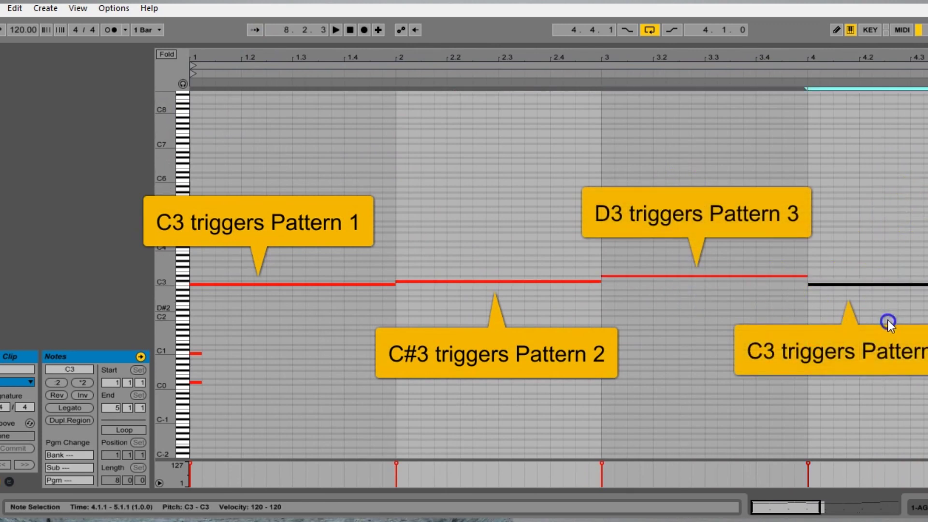
Enlarge the note rows, set the insert mark at 5.4.2 and reopen the Ample Guitar editor.
left_click_drag(166, 317, 191, 315)
left_click(355, 277)
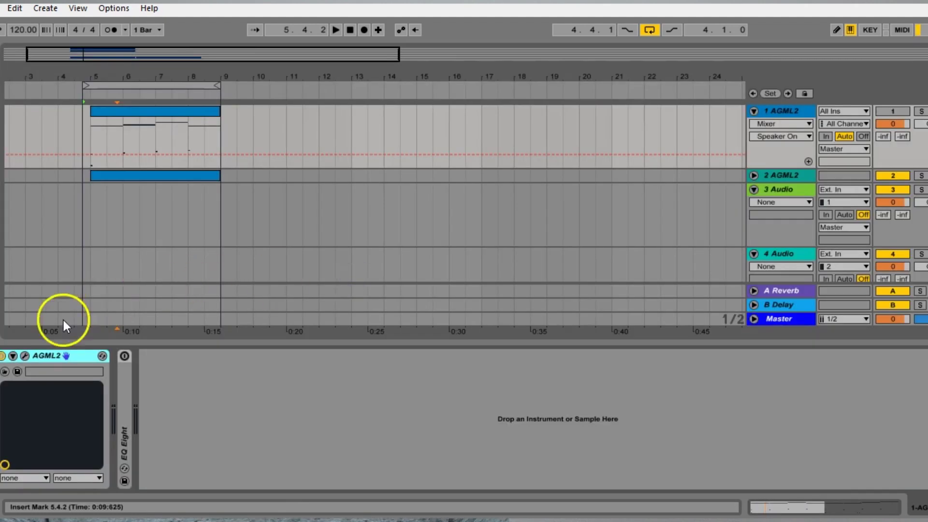
left_click(25, 356)
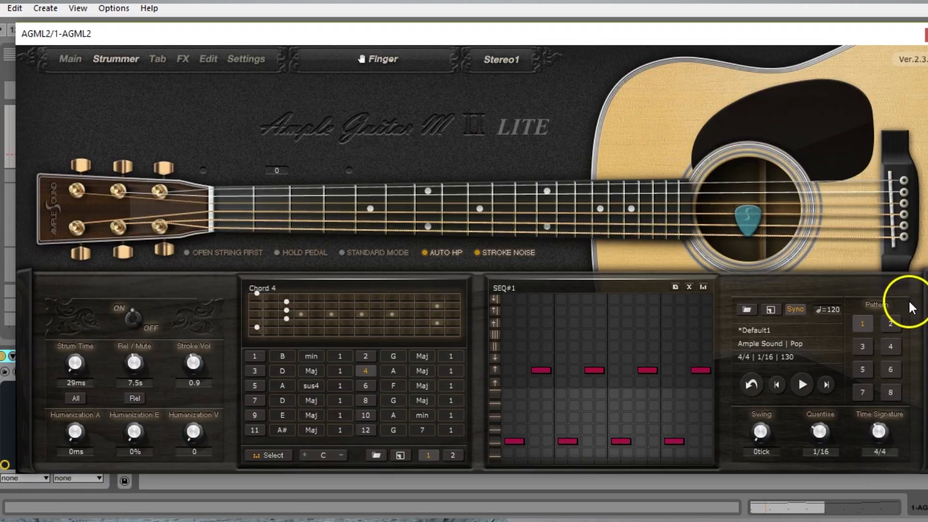
Audition strum Patterns 2, 1 and 3, then switch back to sequence 1.
left_click(892, 321)
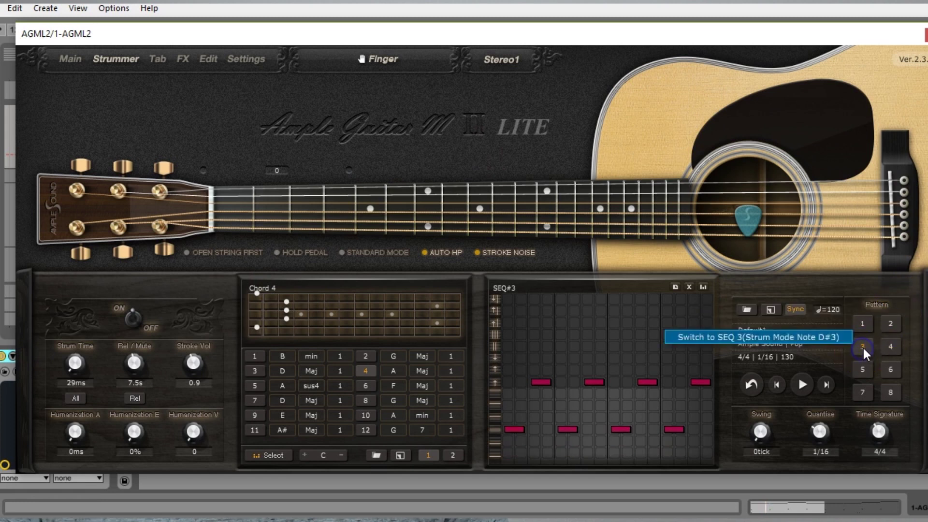
left_click(863, 324)
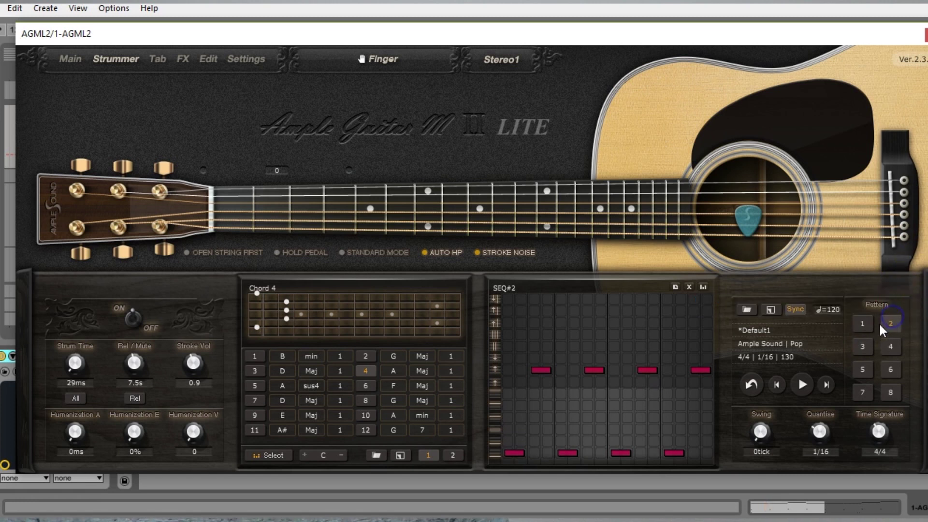
left_click(862, 345)
right_click(865, 342)
left_click(913, 308)
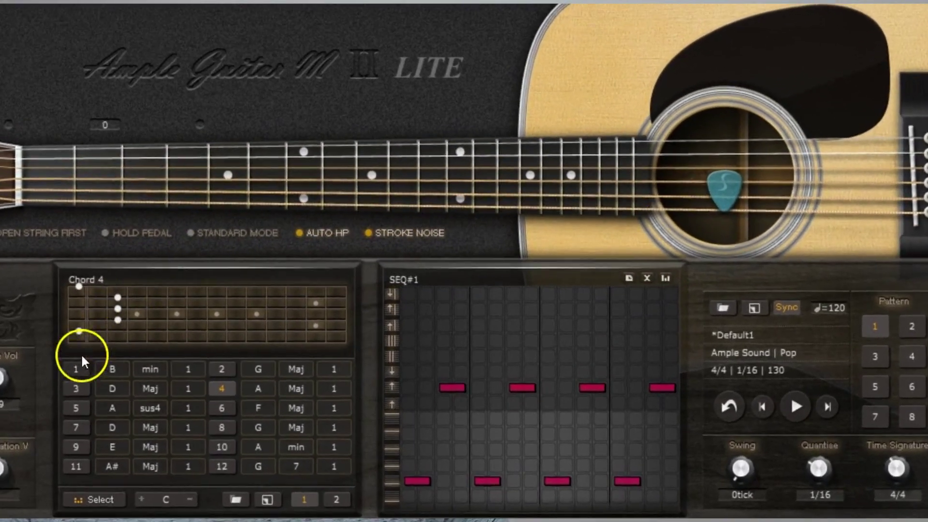
Select Chord 1 (B minor), then Chord 2 (G major), and assign strum Pattern 2.
left_click(254, 356)
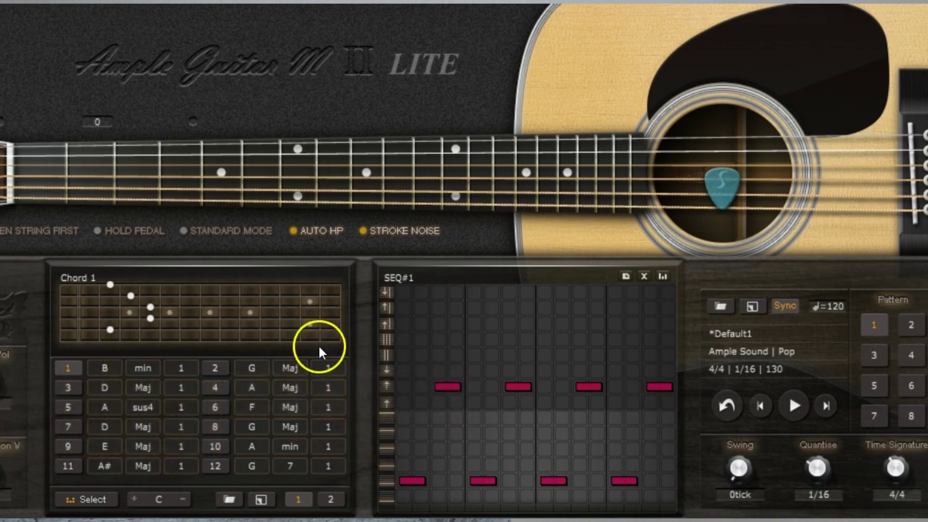
left_click(215, 367)
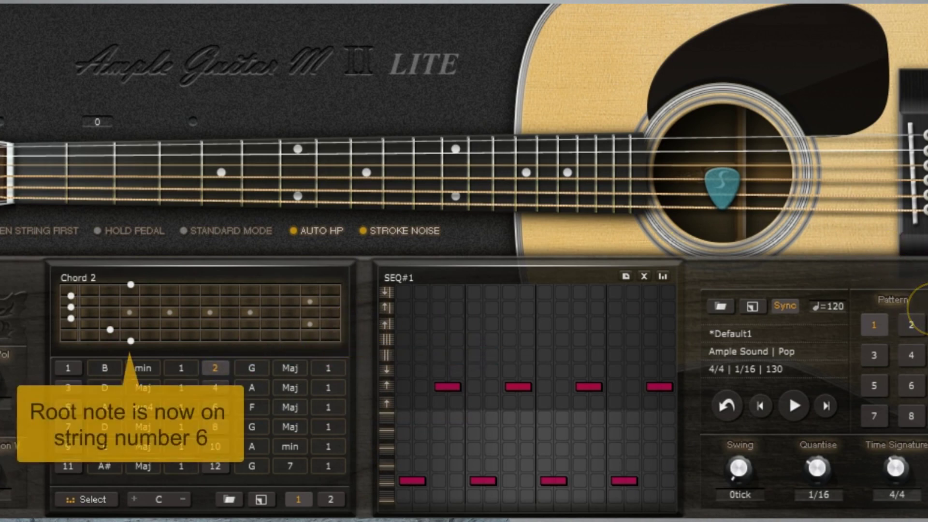
left_click(913, 325)
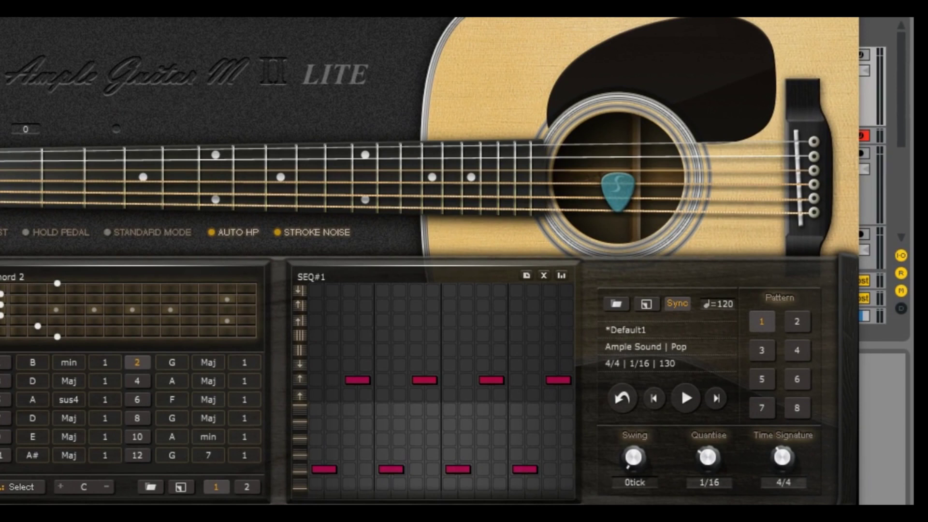
Lower the step-4 strum note in SEQ#1 to velocity 75.
left_click(370, 381)
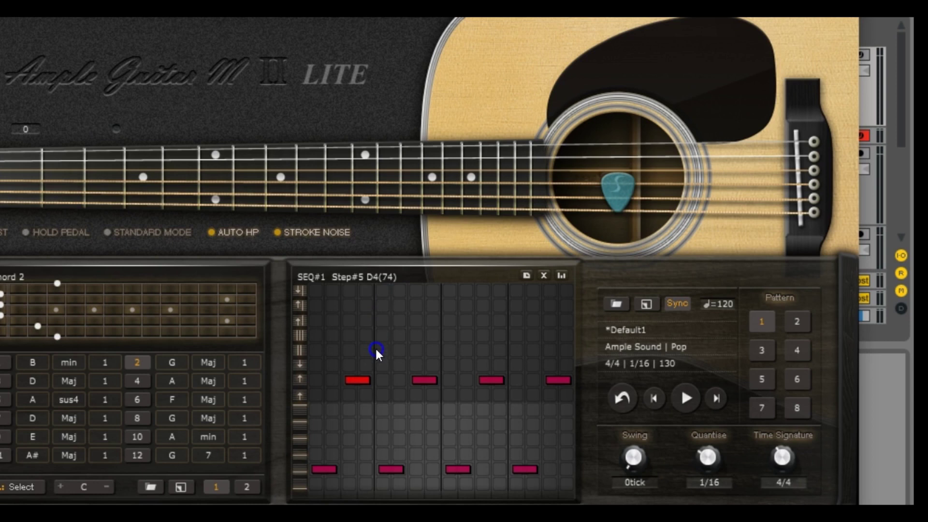
mouse_move(371, 380)
left_mouse_down()
mouse_move(373, 393)
mouse_move(369, 385)
left_mouse_up()
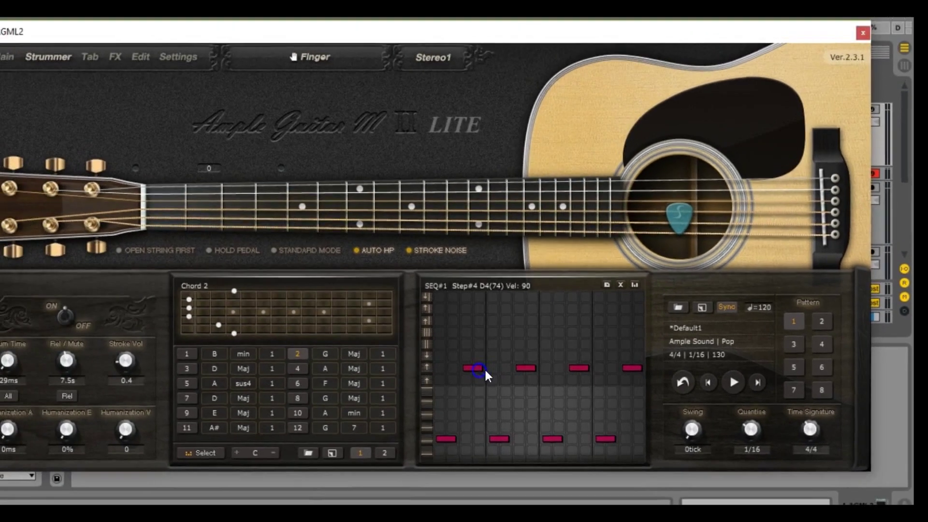
Close the guitar editor and expand track 2 to show its Ample Guitar device.
left_click(798, 32)
left_click(865, 47)
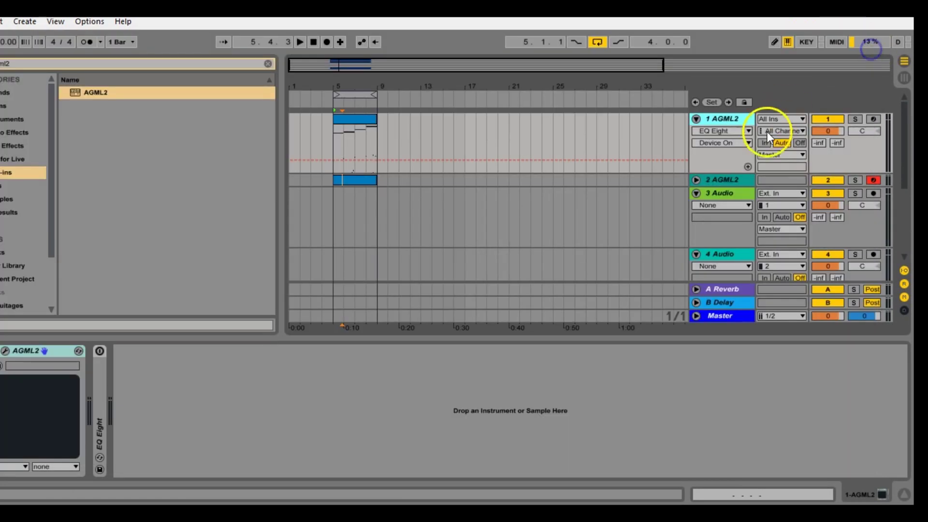
left_click(696, 180)
left_click(564, 222)
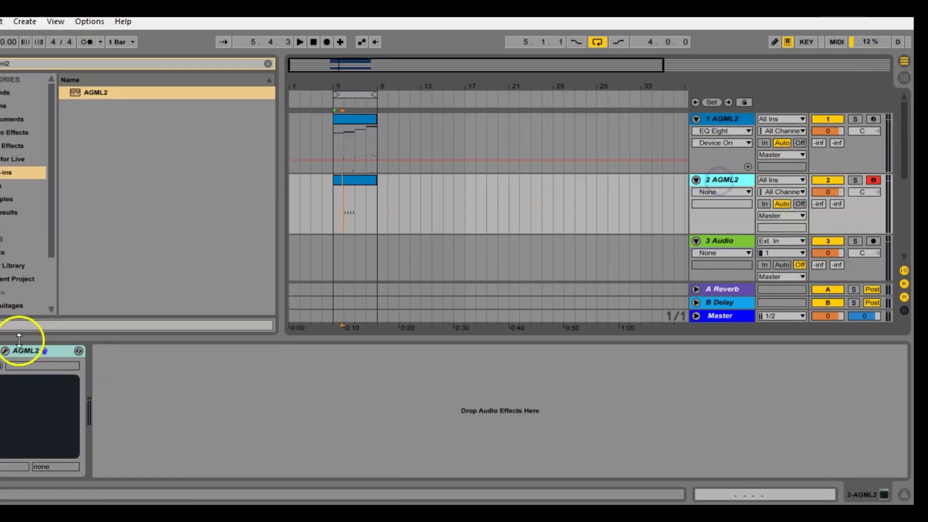
left_click(6, 352)
left_click(871, 57)
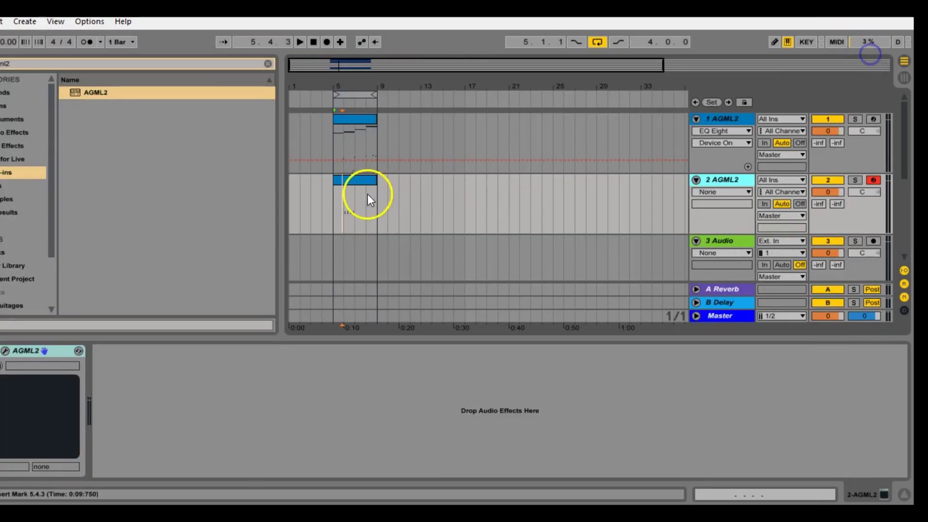
Open track 2's clip, zoom into bar 2 and select its four G3 notes.
left_click(353, 181)
double_click(353, 180)
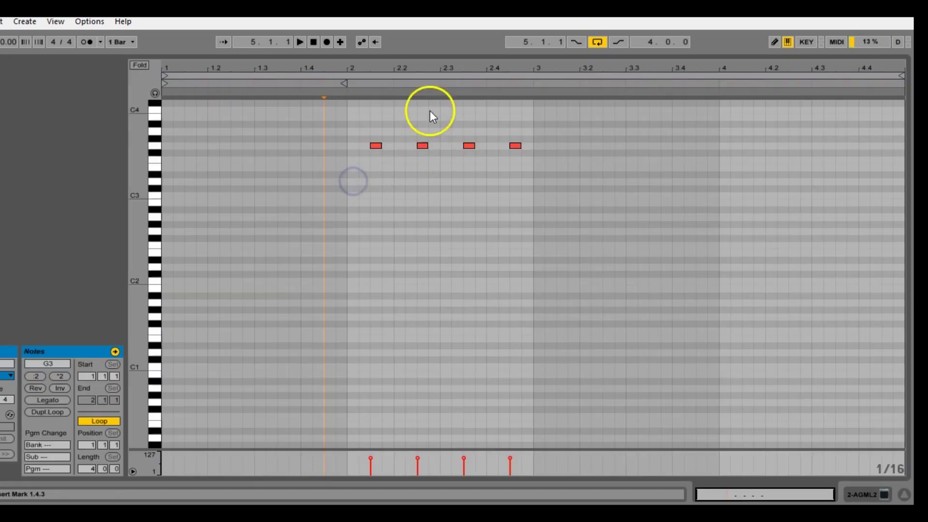
left_click(414, 69)
left_click_drag(414, 70, 413, 69)
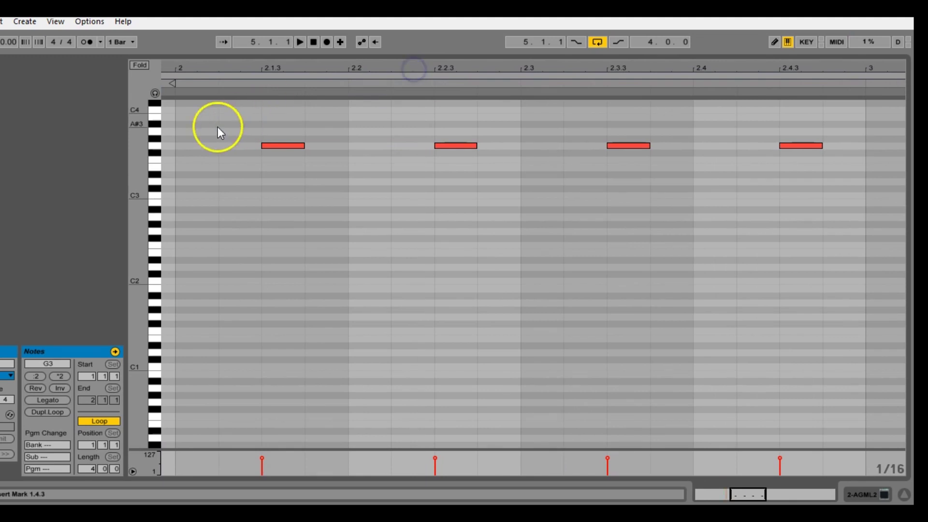
left_click_drag(218, 126, 784, 173)
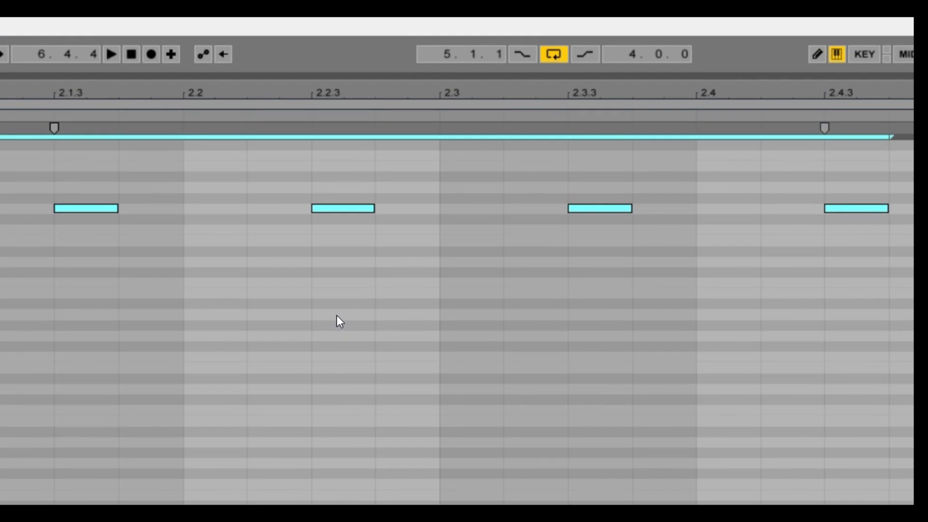
Draw a D0 palm-mute note at 2.1.1 in Draw mode (B).
key("b")
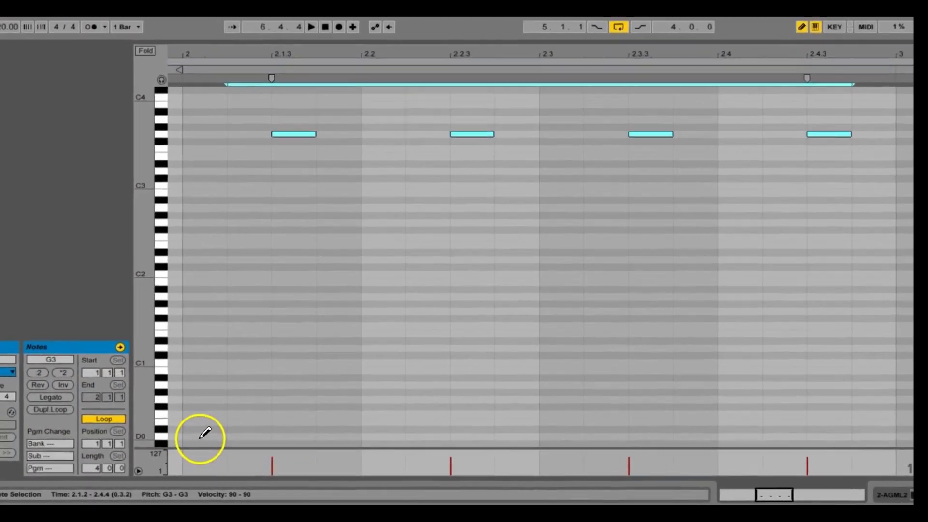
left_click(202, 437)
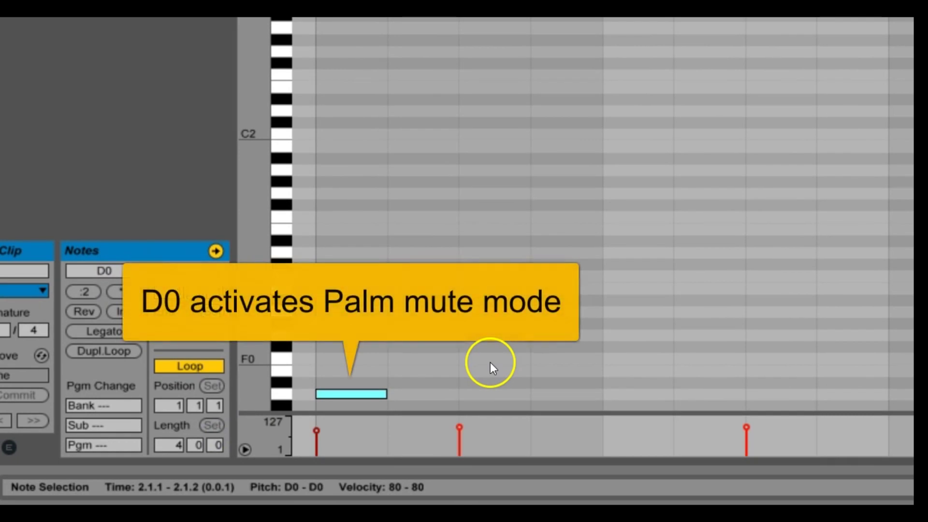
key("b")
left_click(289, 418)
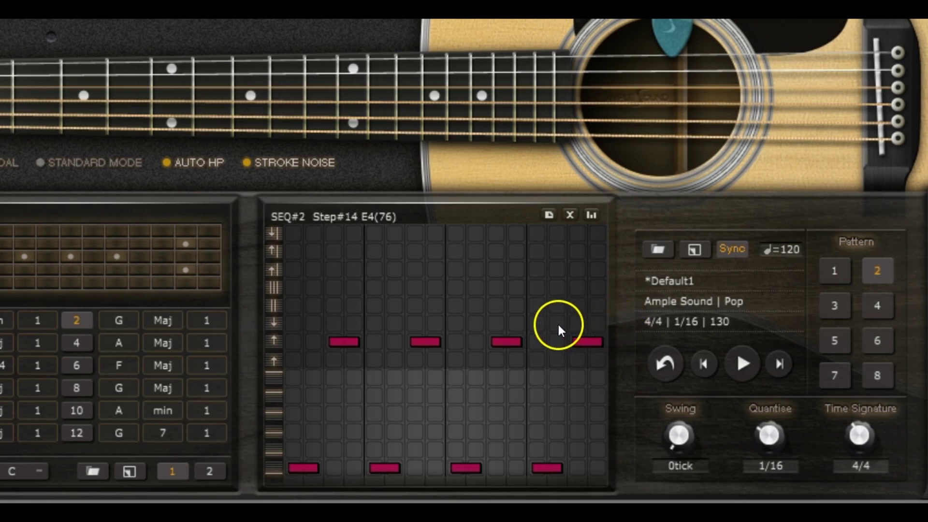
Add short E4-row strums at steps 14 and 16 in SEQ#2.
left_click(558, 328)
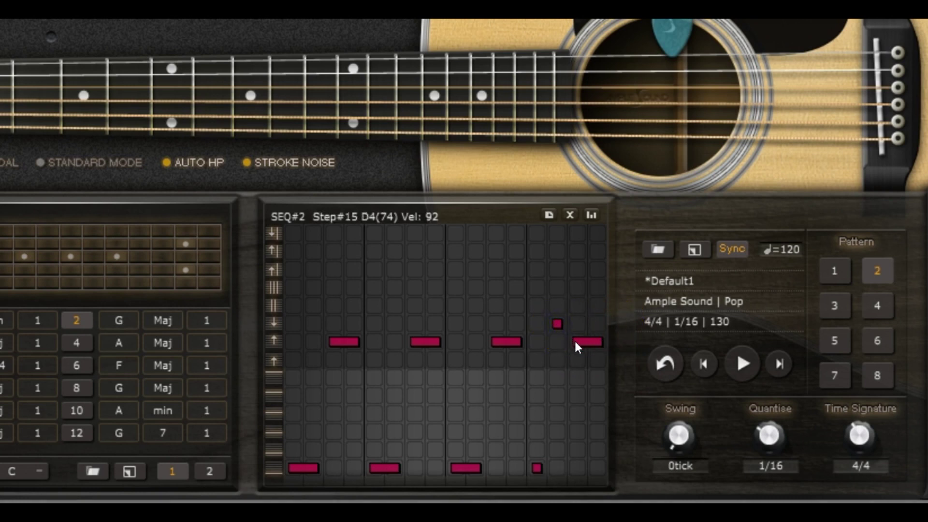
left_click(598, 326)
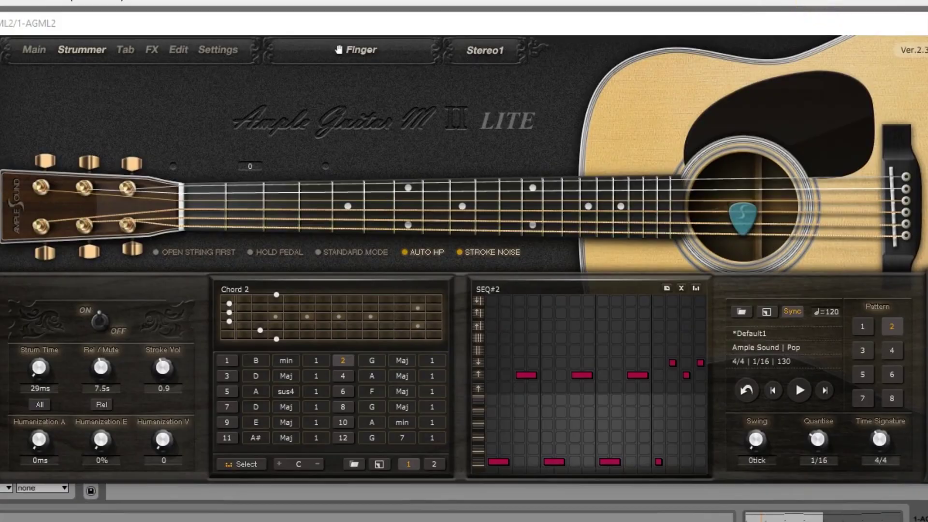
left_click(161, 104)
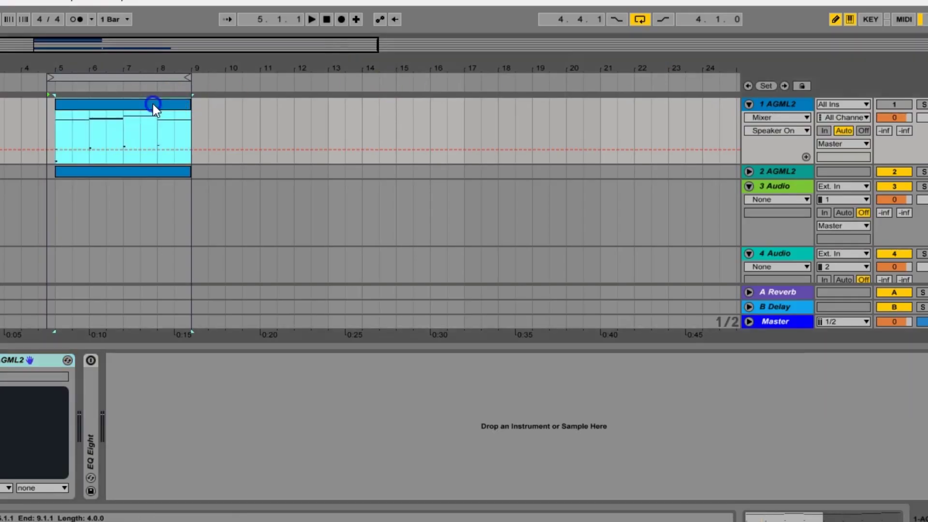
Open the AGML2 clip in the note editor, zoomed in around beat 2.4.
double_click(153, 103)
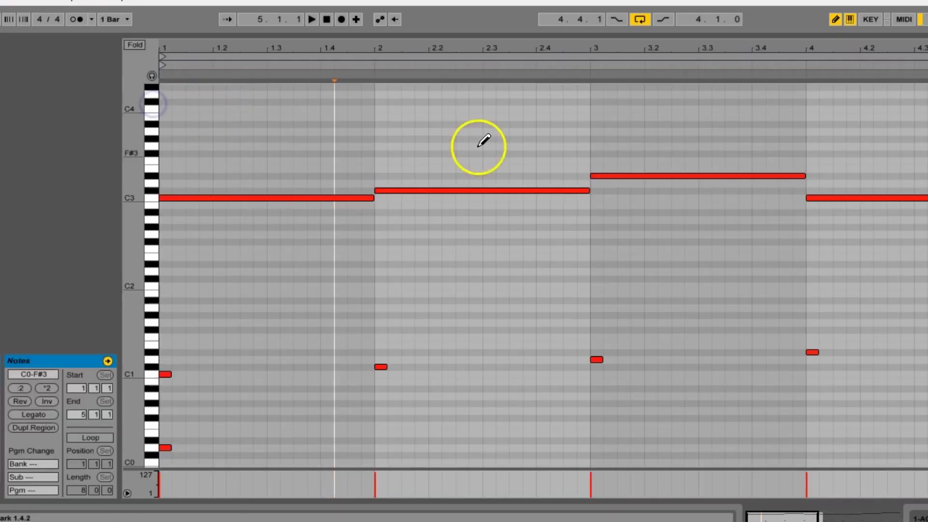
key("b")
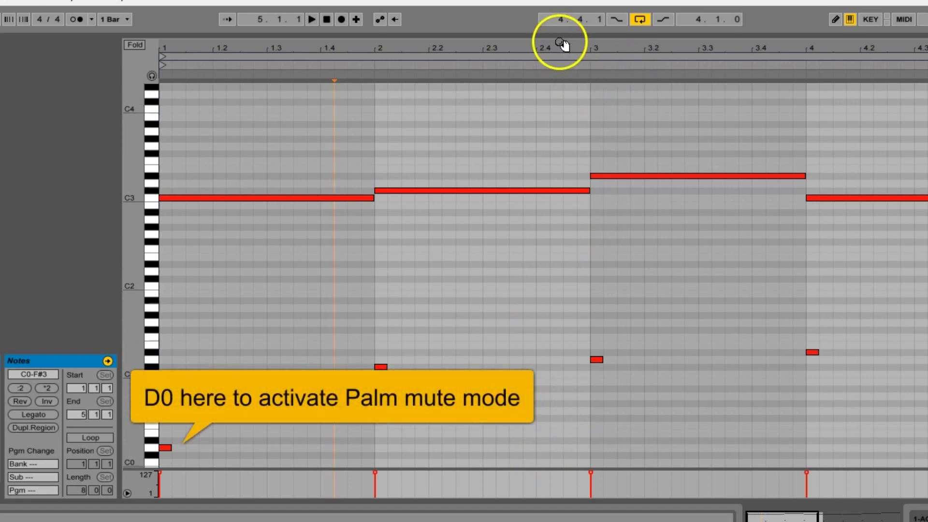
left_click_drag(560, 39, 560, 45)
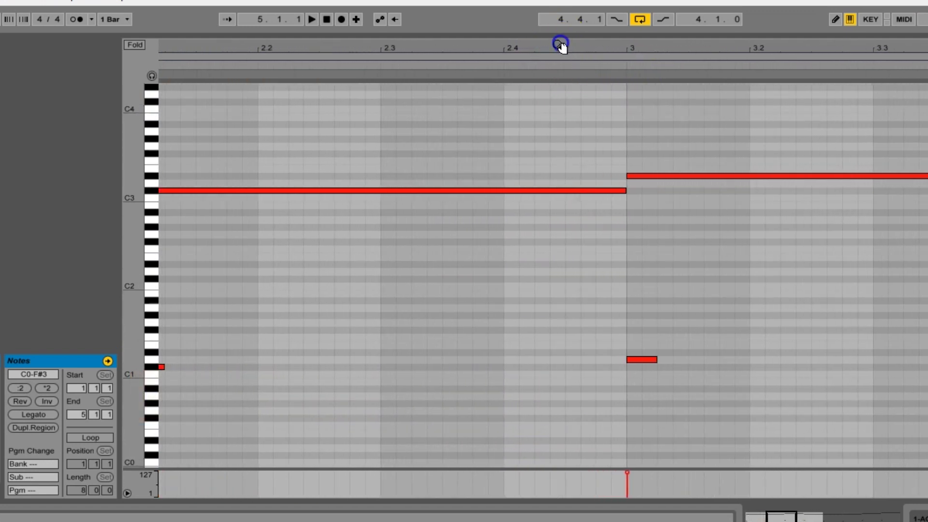
Pencil in a C0 sustain note at 2.4 and a D0 palm-mute note at 2.4.3.
key("b")
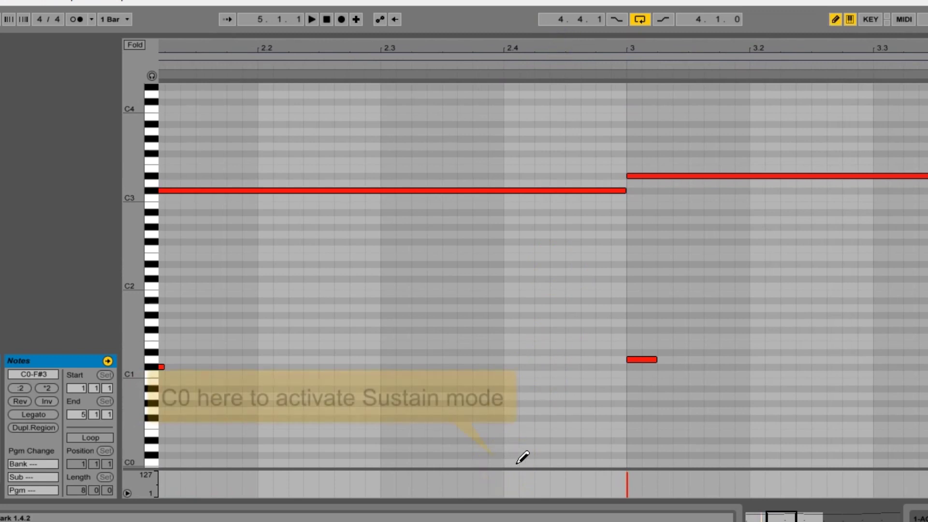
left_click(513, 462)
left_click(560, 456)
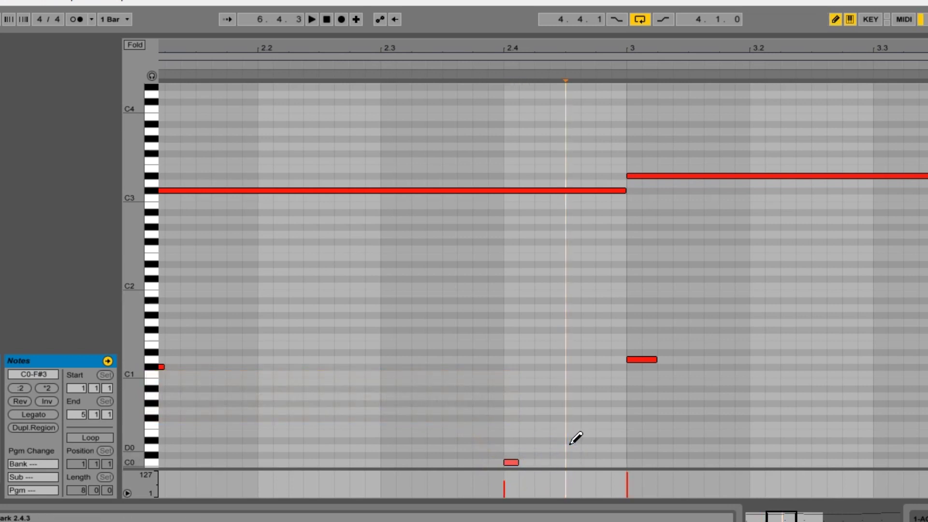
left_click(572, 448)
left_click_drag(573, 44, 574, 43)
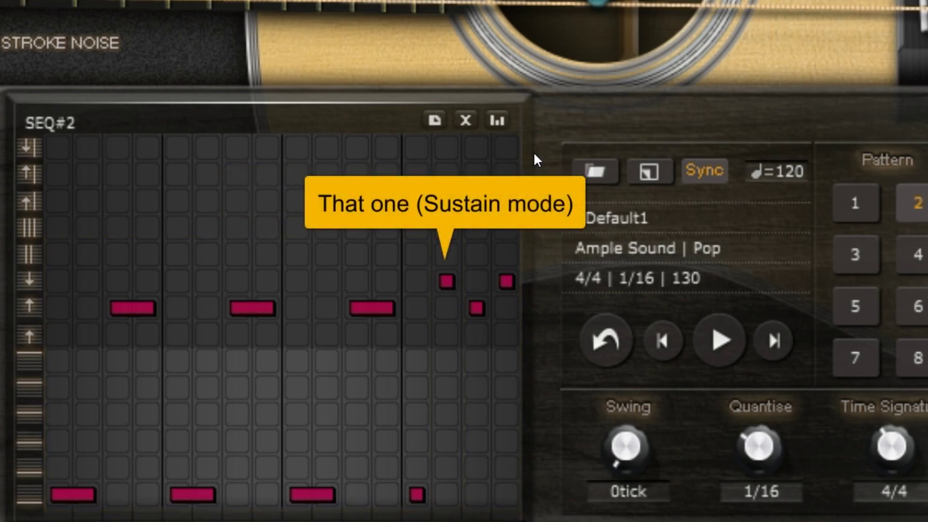
Drag the step-14 sustain strum in SEQ#2 down to a lower velocity.
left_click_drag(446, 280, 439, 329)
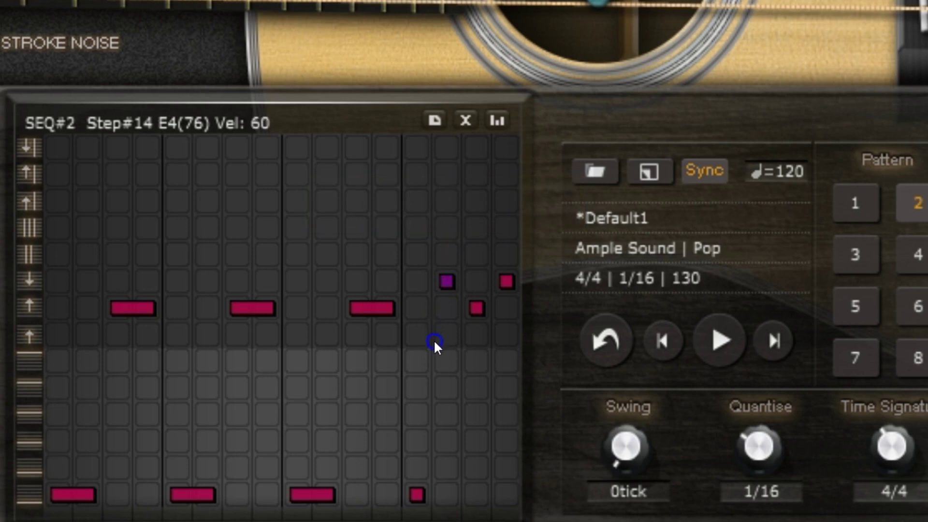
mouse_move(434, 360)
left_mouse_down()
mouse_move(444, 363)
mouse_move(441, 377)
left_mouse_up()
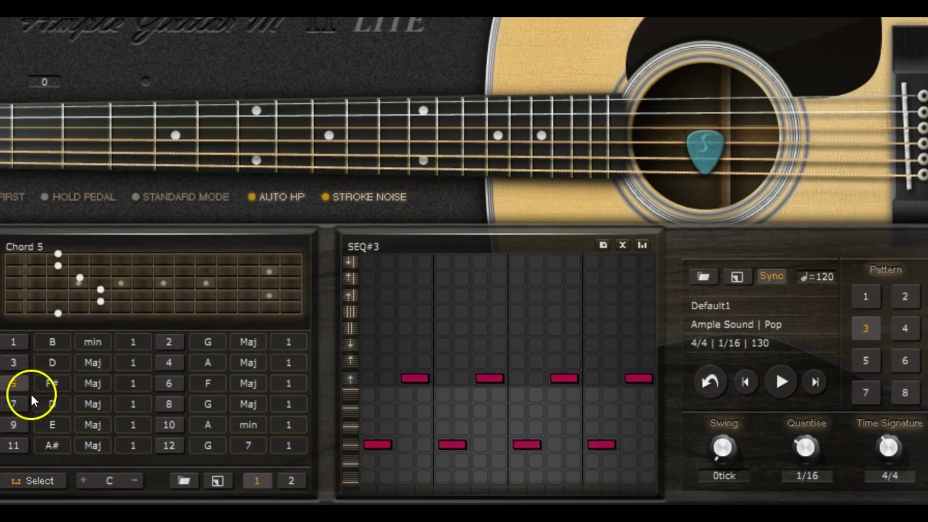
Set chord 5 to A sus4 and switch to strum Pattern 4.
left_click(54, 387)
left_click(100, 342)
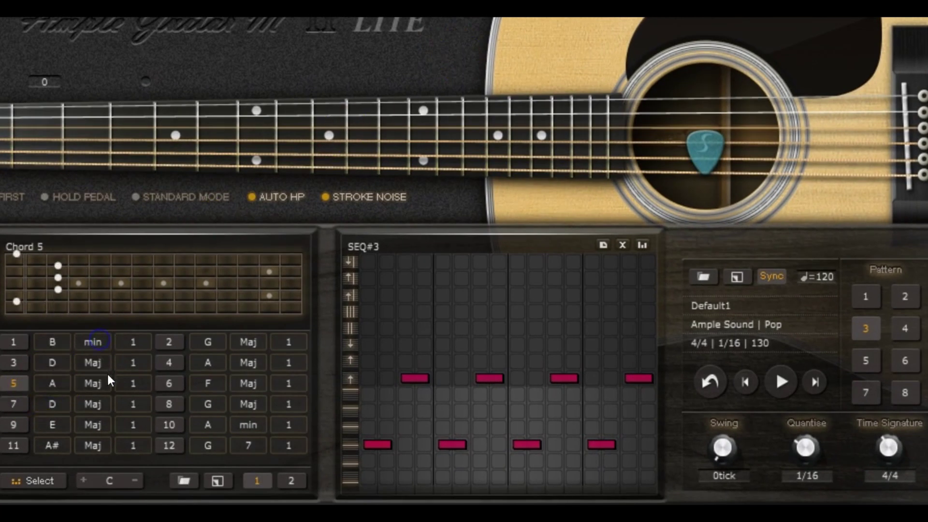
left_click(104, 384)
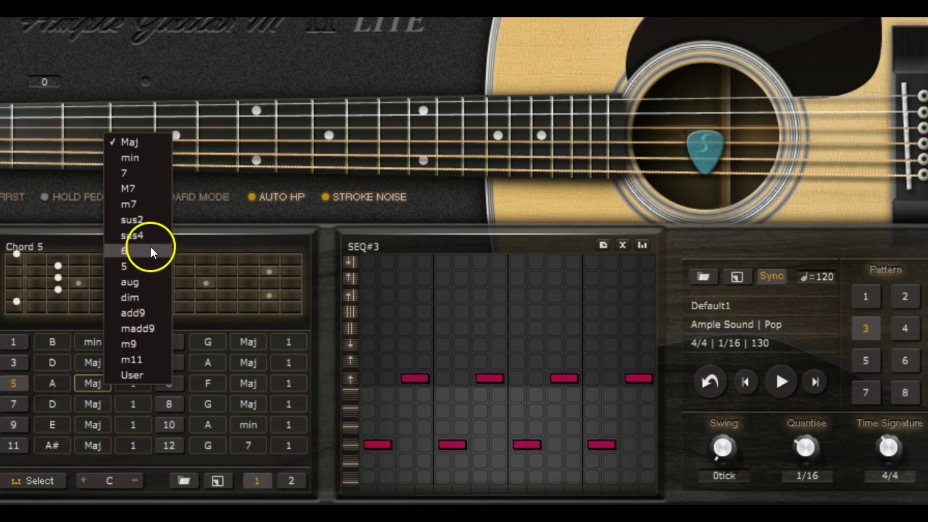
left_click(149, 237)
left_click(904, 331)
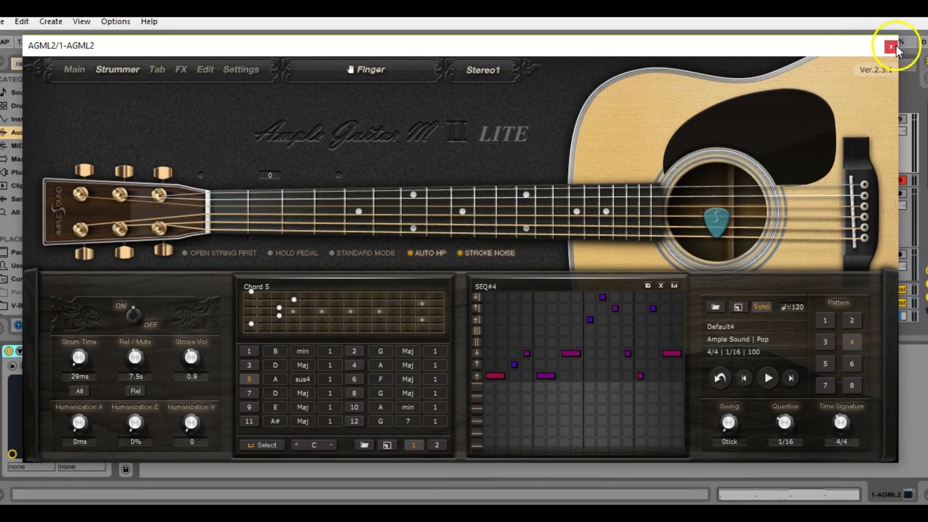
Close the plugin, open the guitar clip and move the bar-4 trigger note to F#3.
left_click(891, 47)
left_click(648, 166)
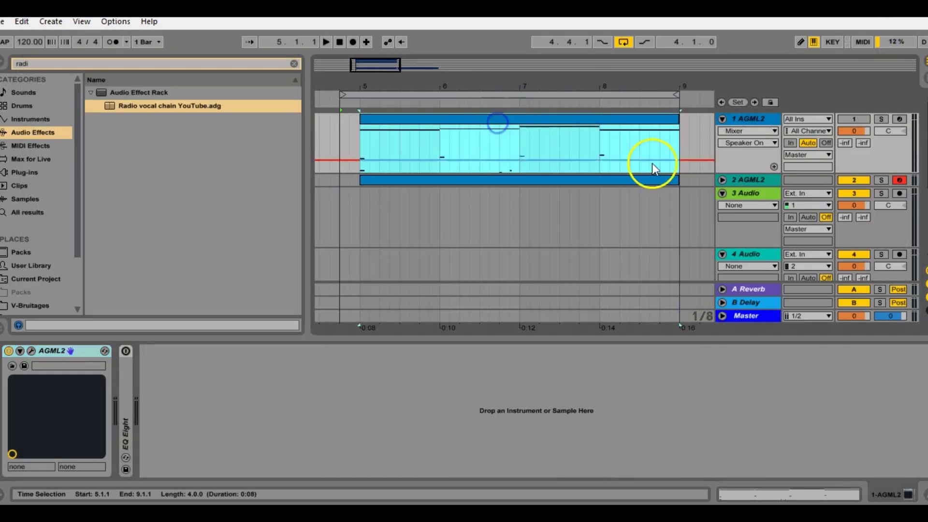
double_click(648, 166)
key("Up")
key("Up")
key("Up")
key("Up")
key("Up")
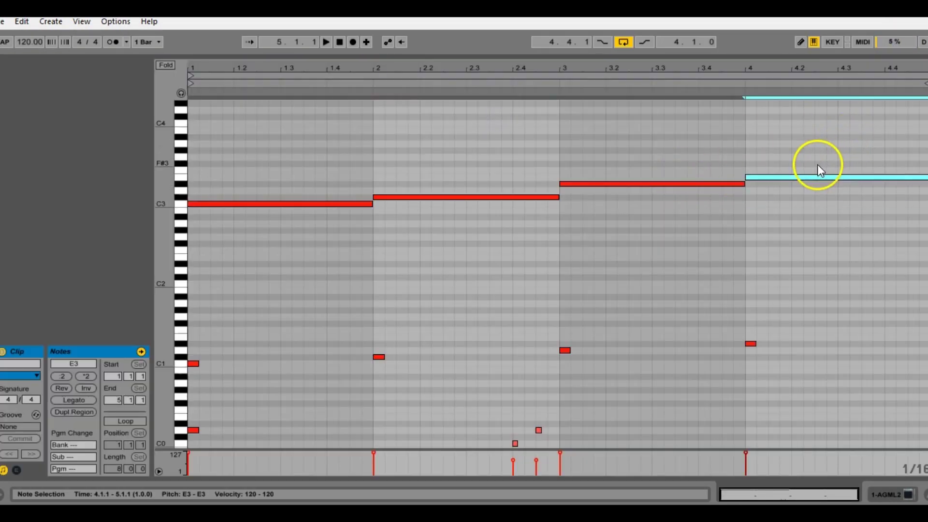
key("Up")
key("Up")
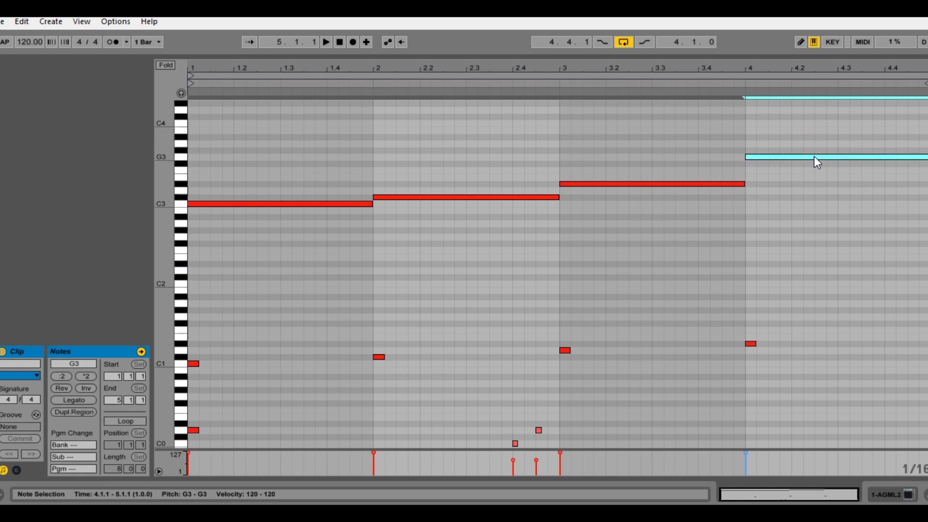
key("Down")
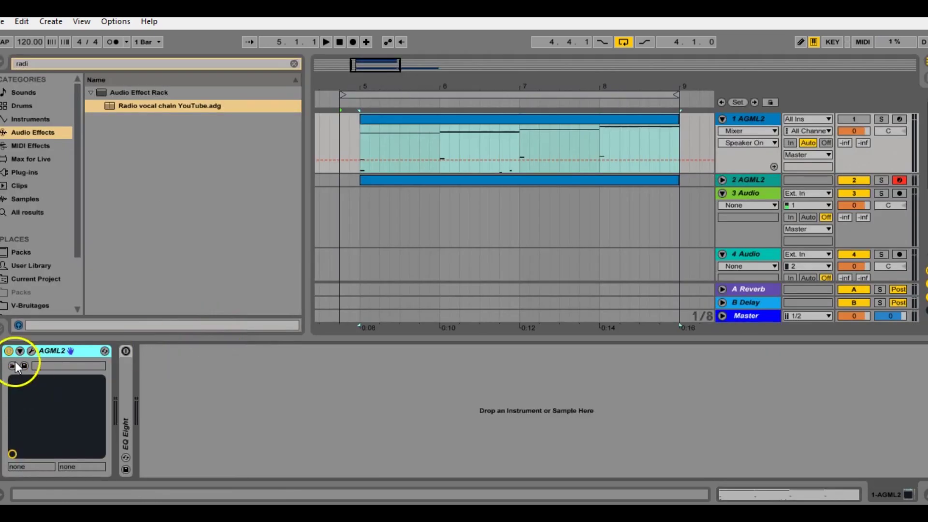
Load the Default1 preset from the AGML2 SEQ list into pattern 4, giving eight strums.
left_click(30, 351)
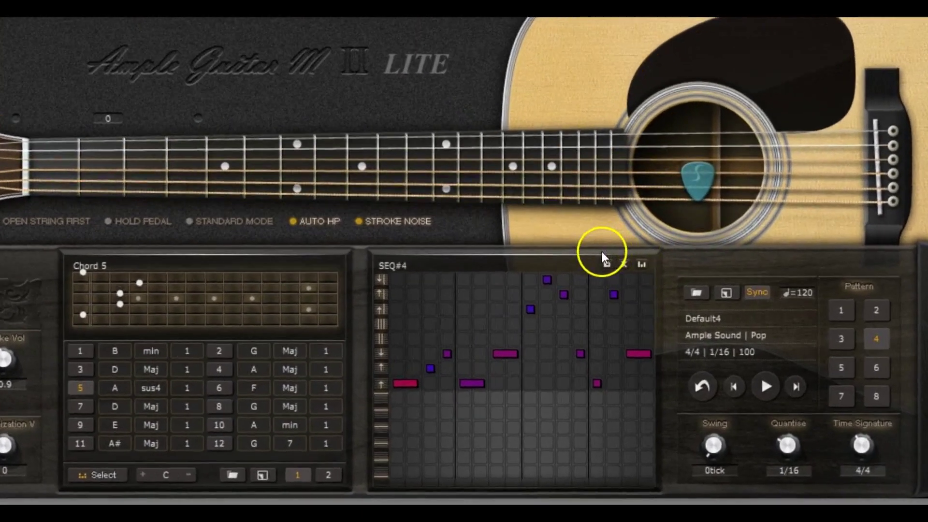
left_click(633, 276)
left_click(578, 149)
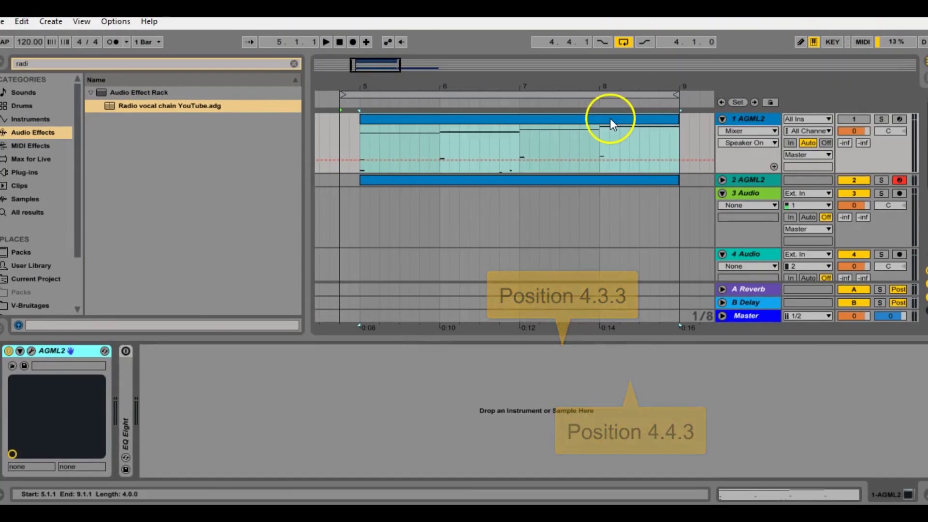
In the guitar clip zoomed to bar 4, draw C0 and E1 notes at 4.3.3.
double_click(610, 118)
left_click_drag(822, 74, 694, 57)
key("b")
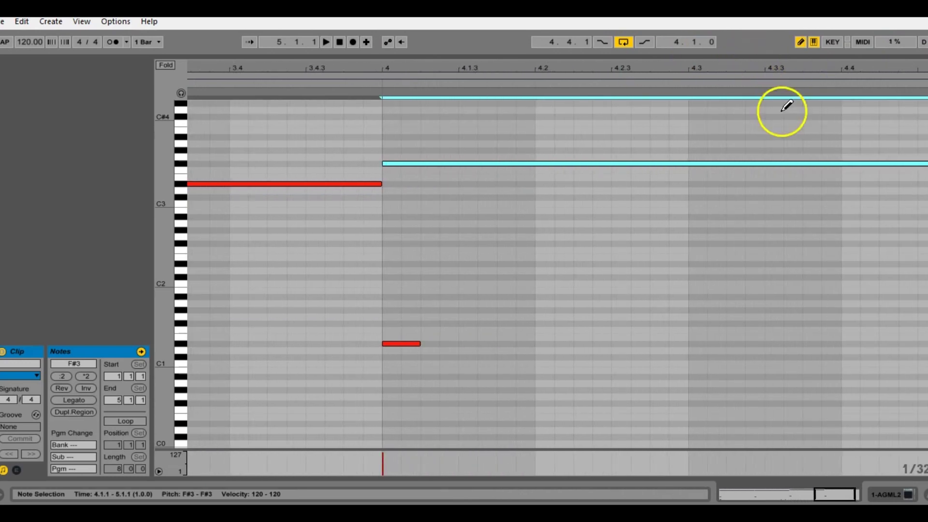
left_click(791, 443)
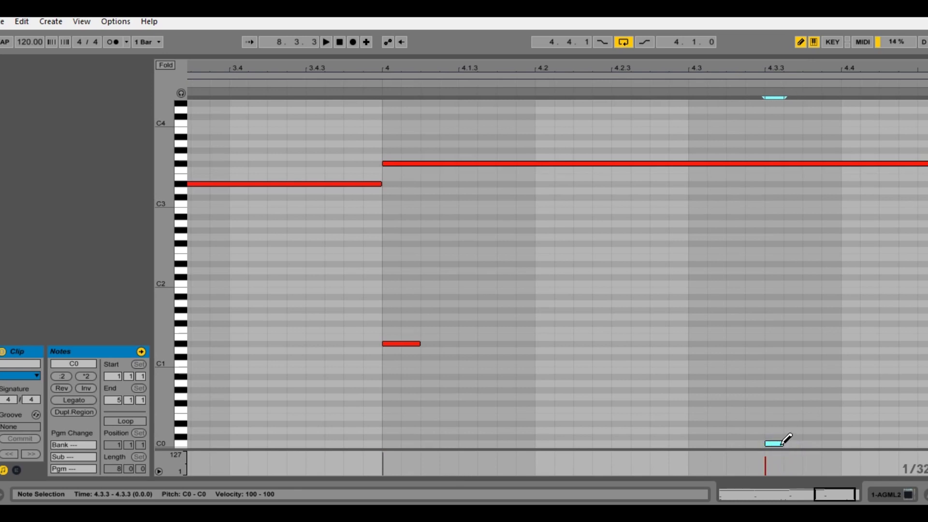
mouse_move(785, 439)
left_mouse_down()
mouse_move(783, 295)
mouse_move(785, 327)
left_mouse_up()
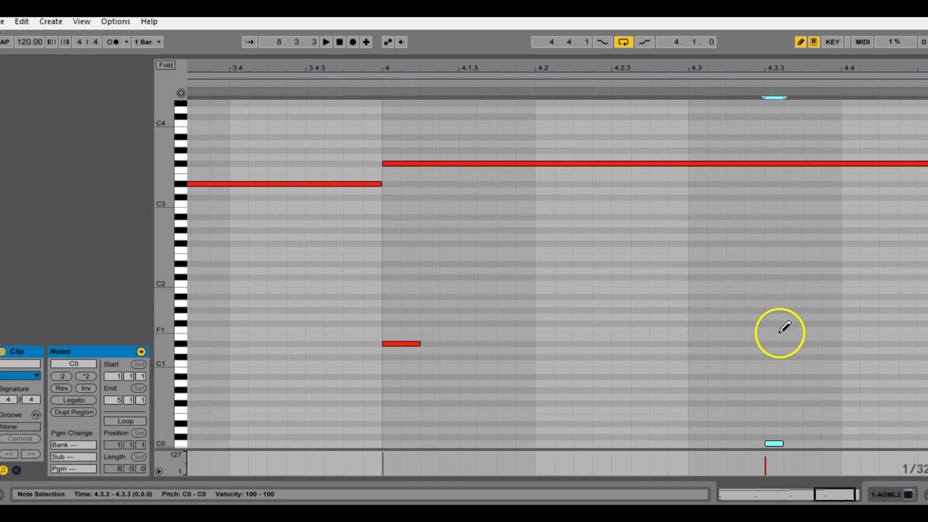
left_click(779, 336)
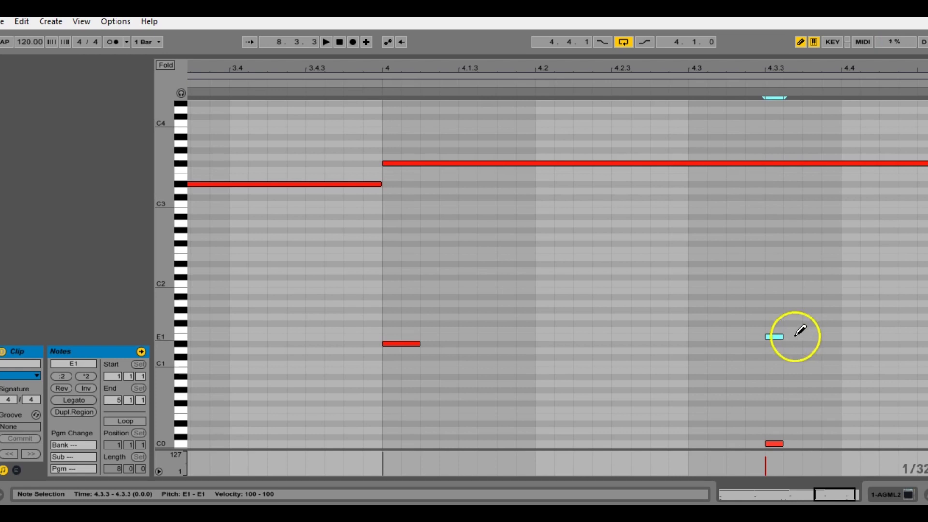
Add a D#1 note at 4.4.3 and leave the notes deselected.
key("ctrl+b")
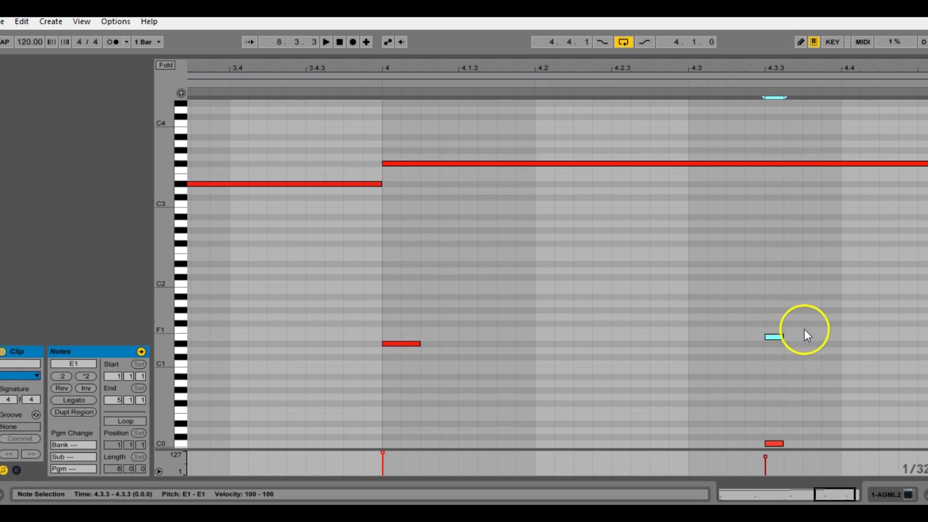
left_click_drag(833, 493, 837, 496)
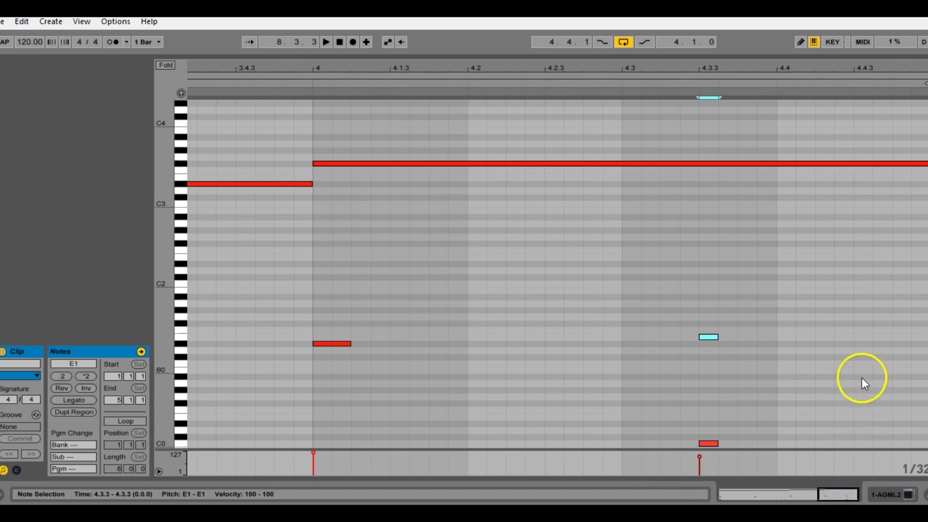
key("ctrl+b")
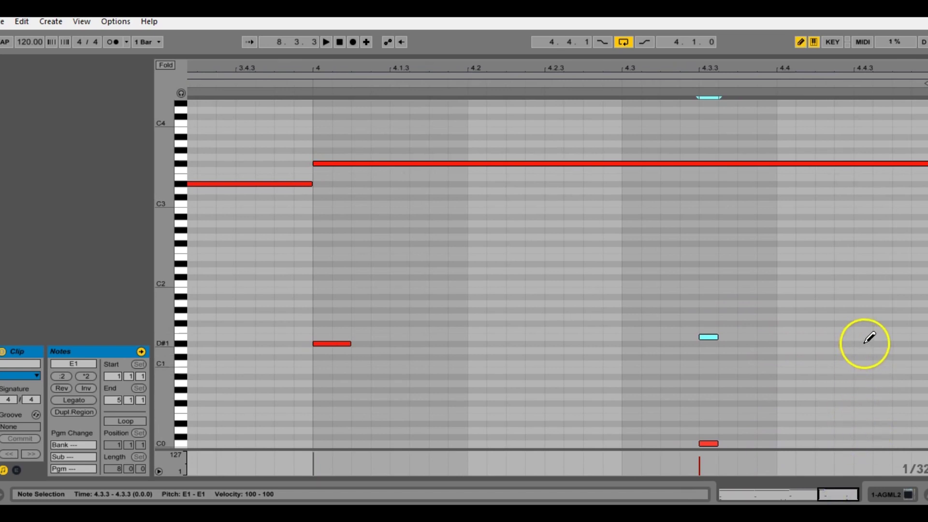
left_click(866, 344)
key("ctrl+b")
left_click(868, 302)
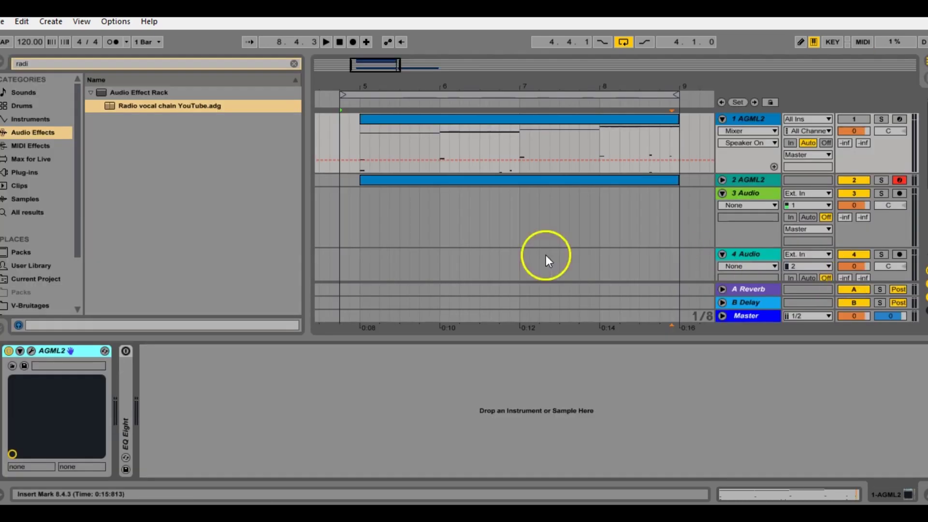
In the AGML2 Strummer, lower the step 12 strum velocity and add a short E4 strum at step 10.
left_click(32, 350)
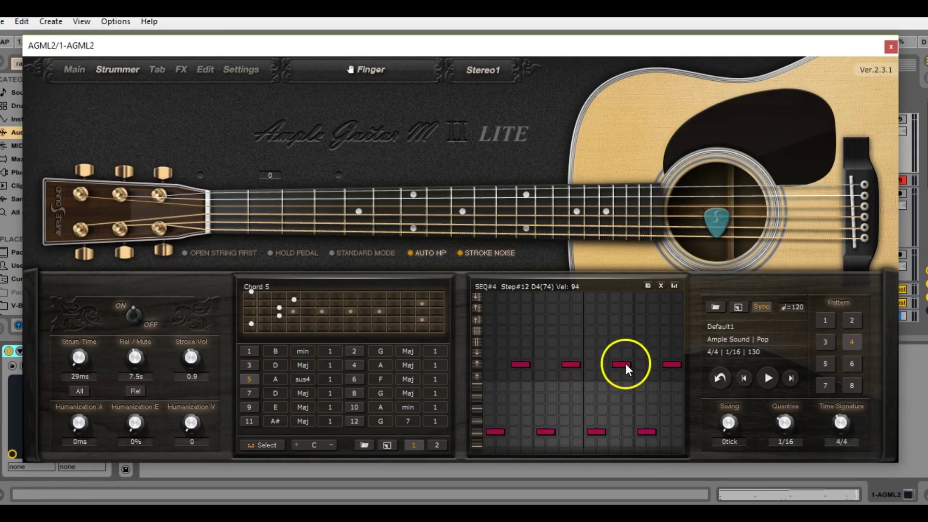
left_click_drag(625, 364, 674, 383)
left_click_drag(626, 366, 627, 368)
left_click(603, 355)
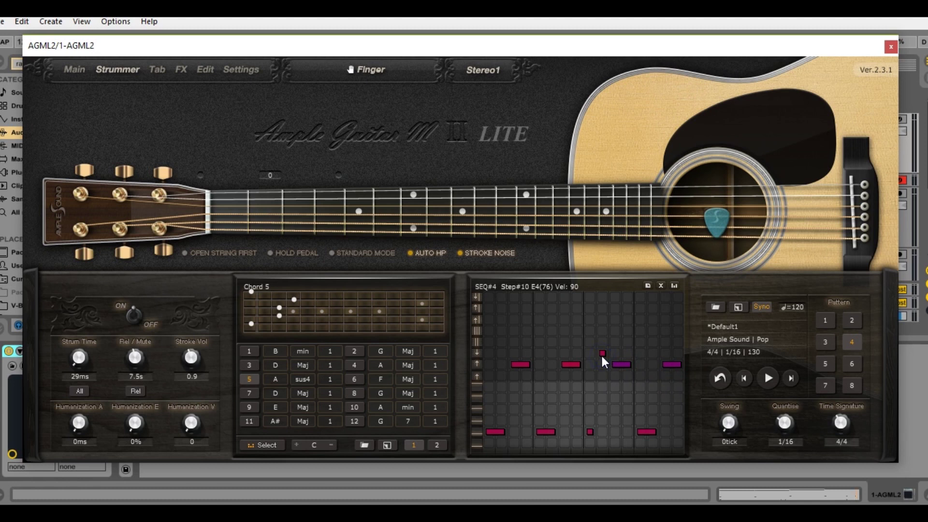
left_click(660, 388)
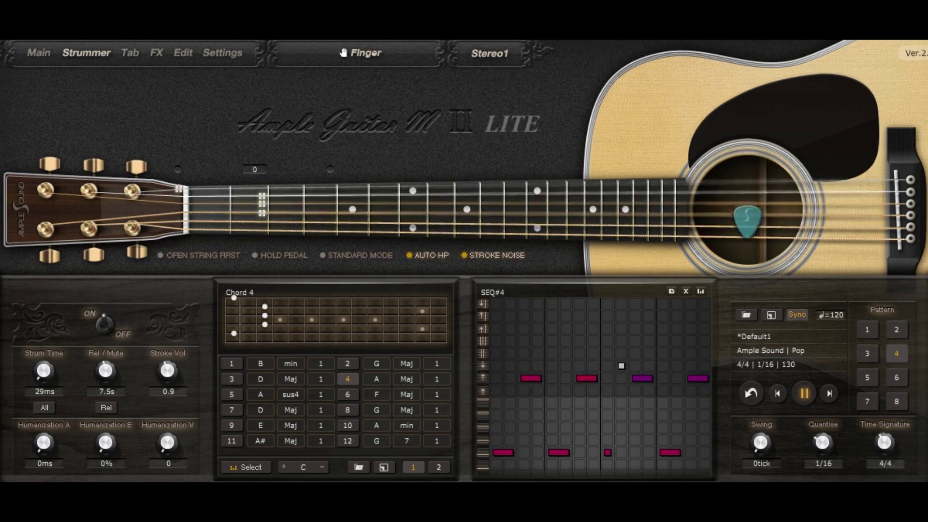
Stop playback with the spacebar, leaving the Strummer on Chord 4 and Pattern 4.
key("space")
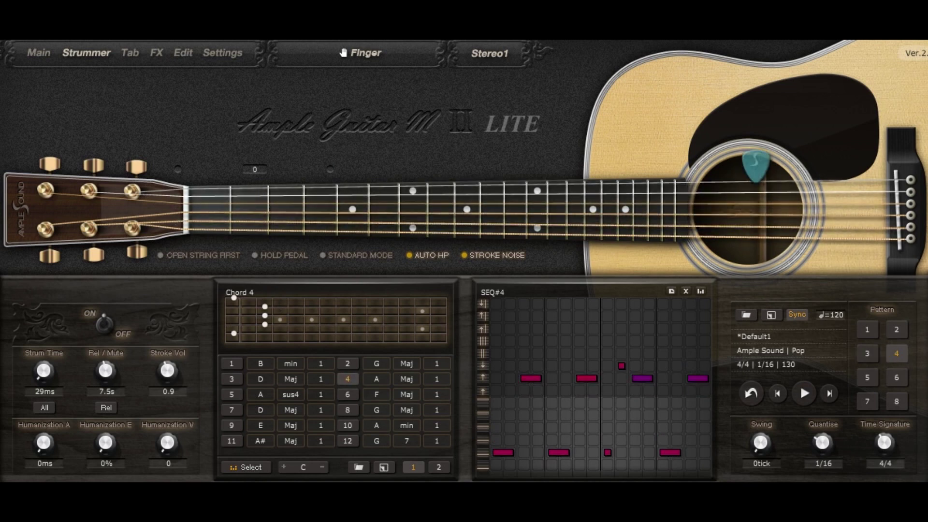